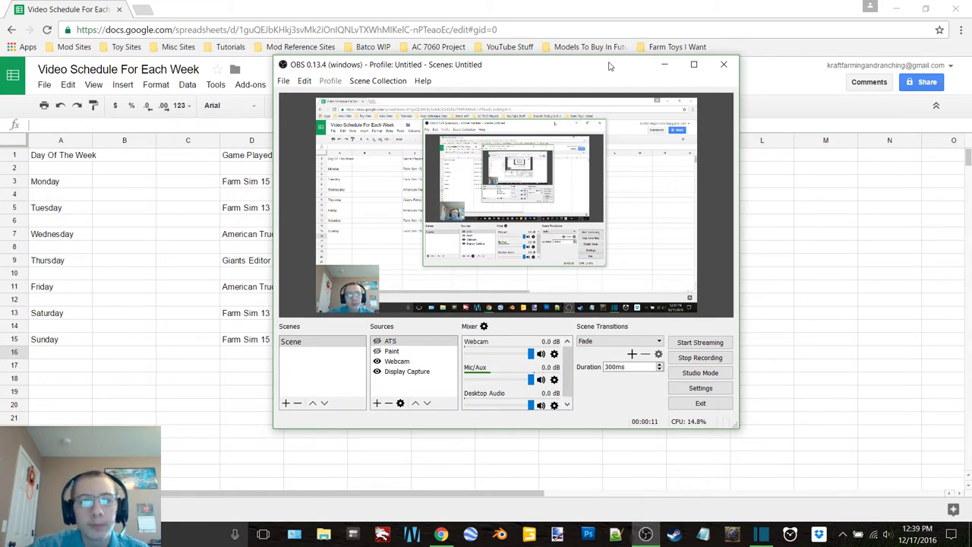
Minimize the OBS recording window to reveal the schedule, then check today's date on the taskbar calendar
drag(609, 65, 608, 67)
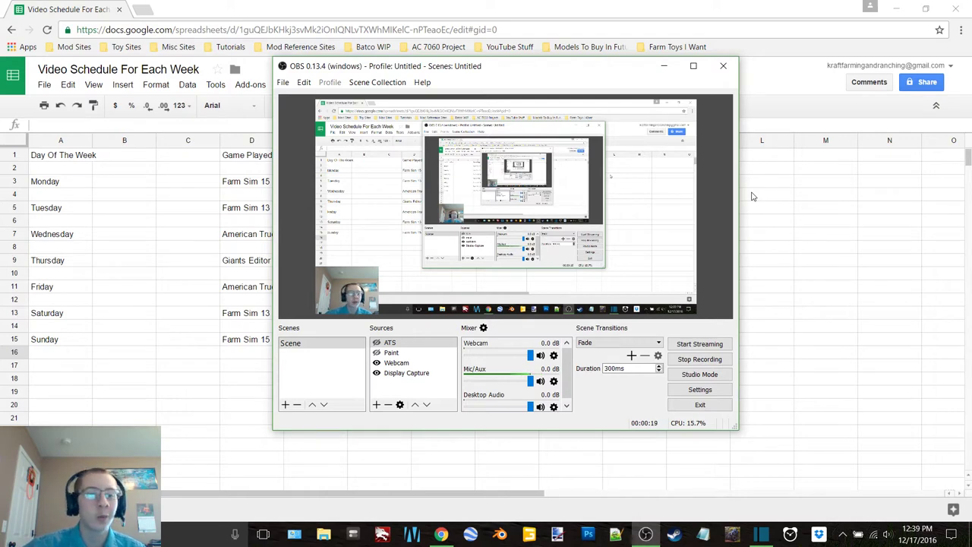
click(664, 66)
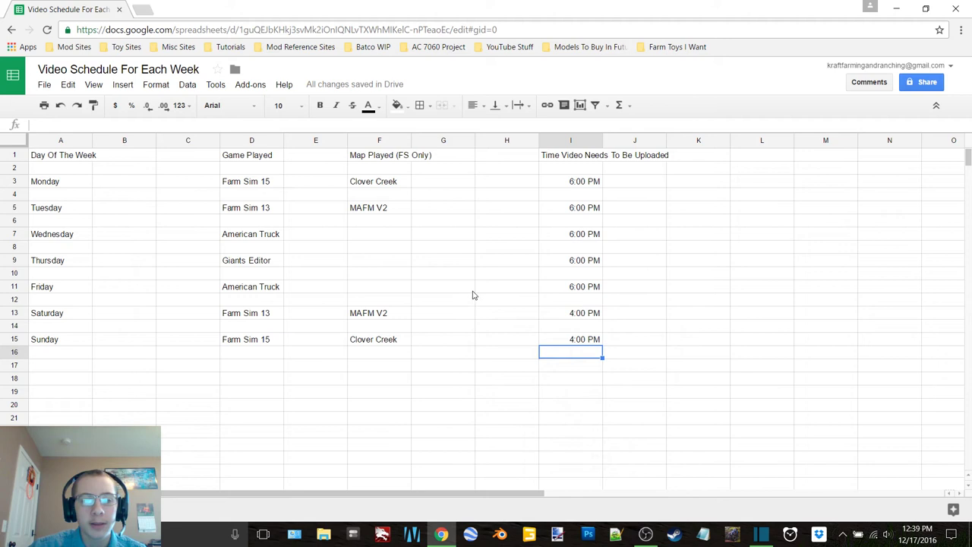
click(932, 540)
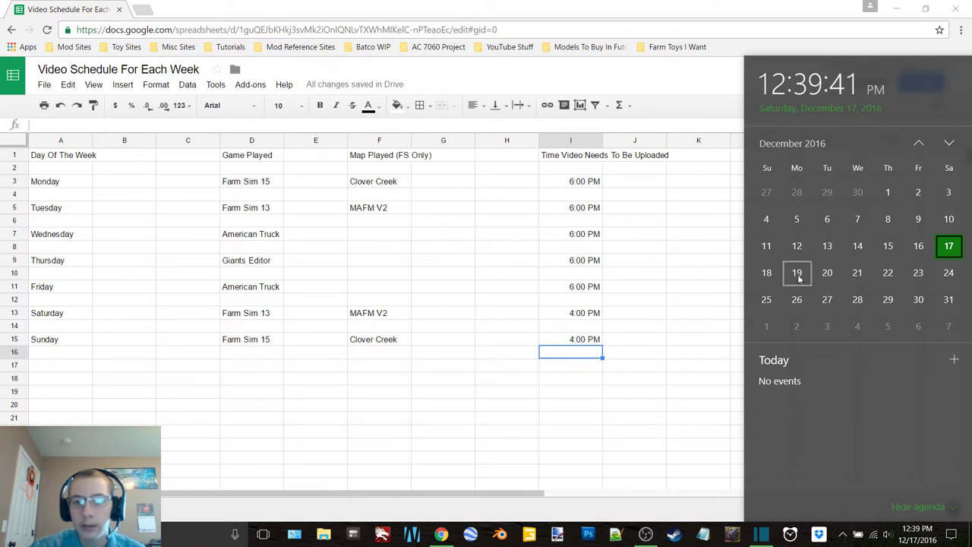
click(786, 13)
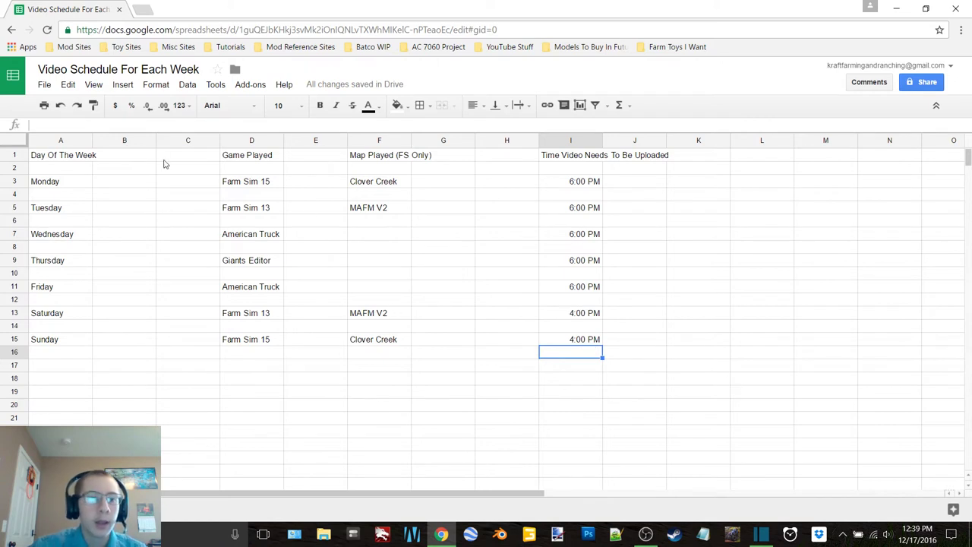
click(67, 180)
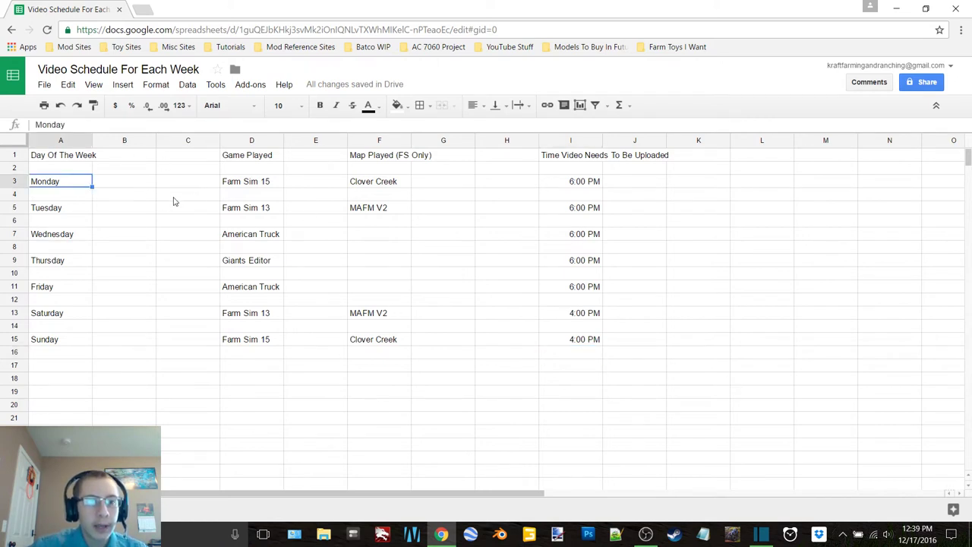
click(238, 186)
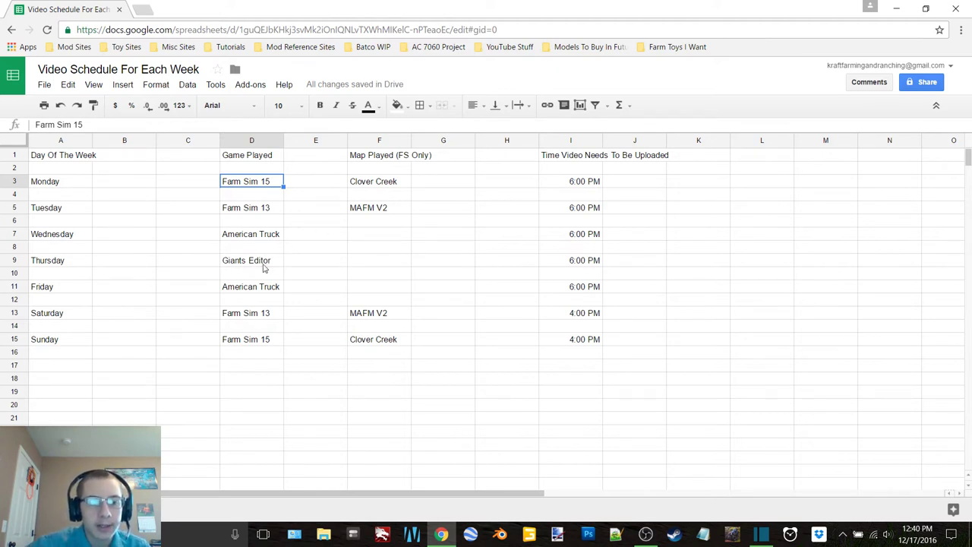
Append '/Modding' to Thursday's game in D9 so it reads Giants Editor/Modding
click(275, 264)
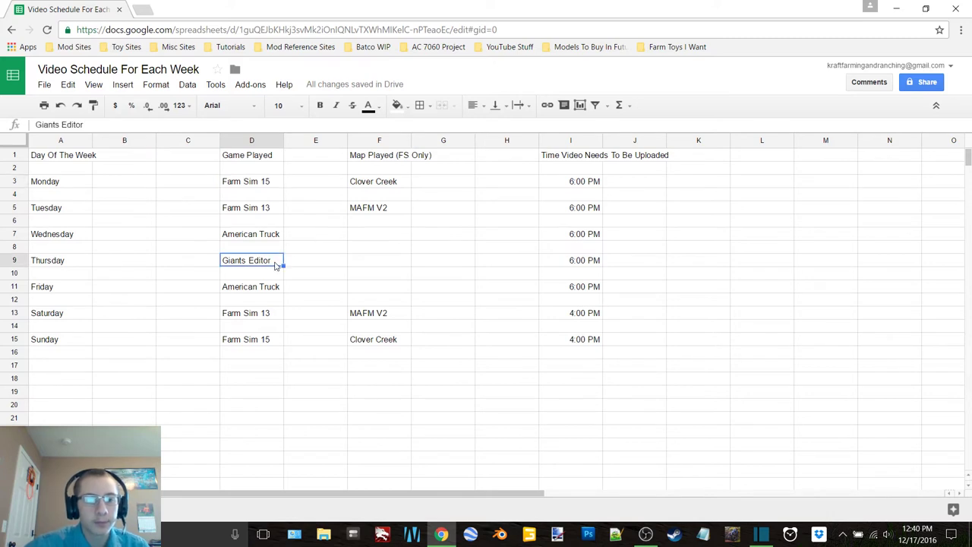
double_click(276, 260)
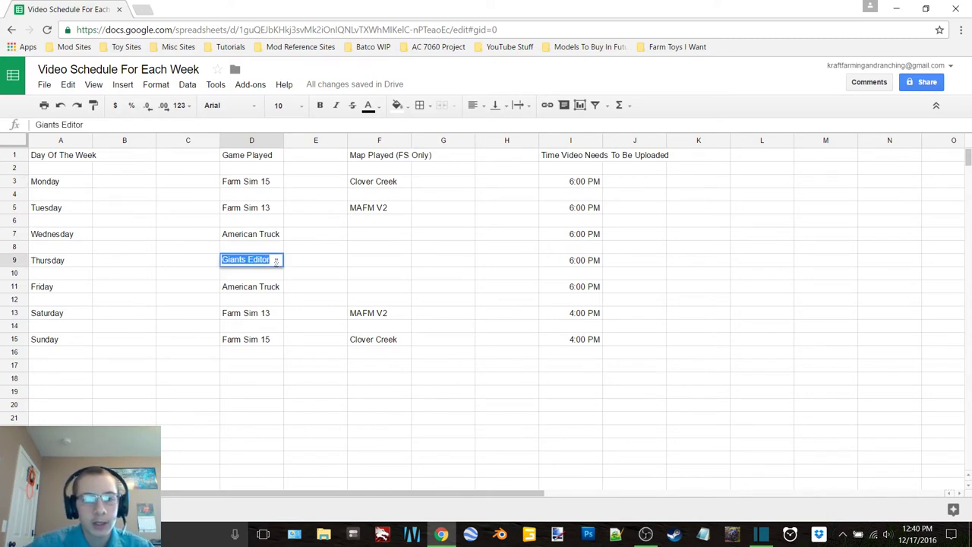
click(275, 261)
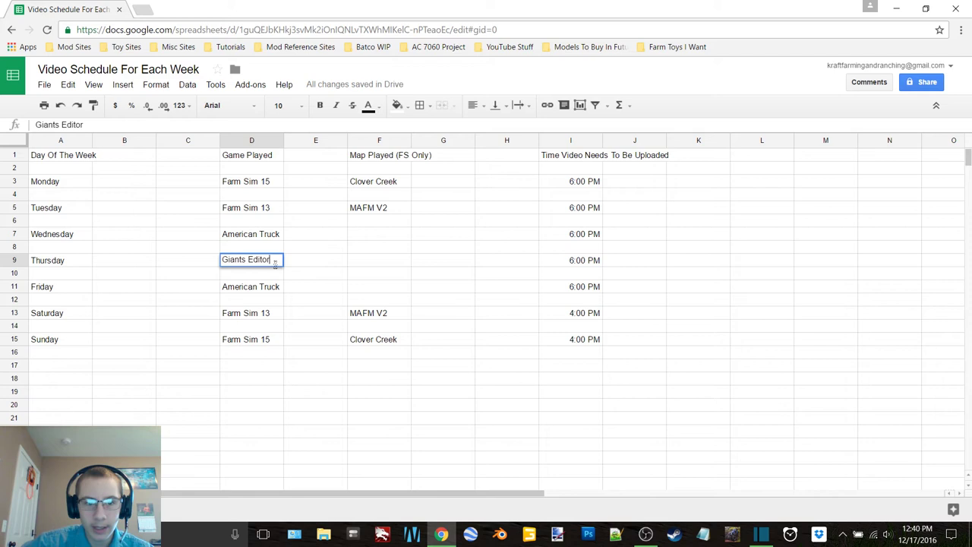
text(/Modding)
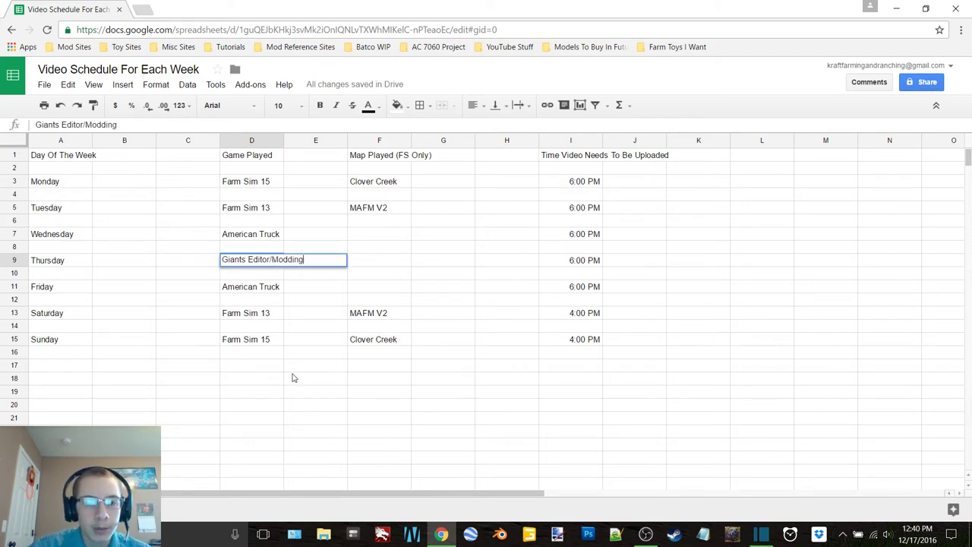
click(294, 378)
click(246, 262)
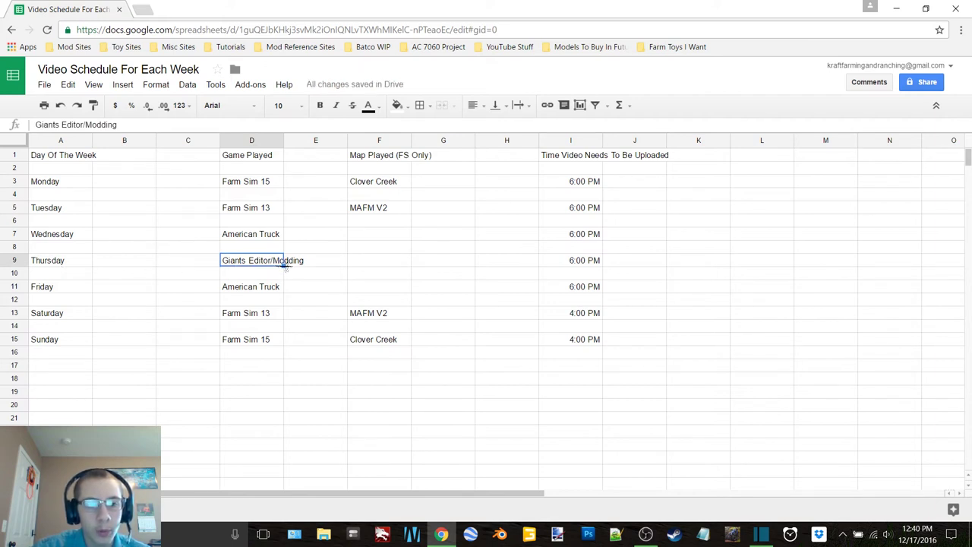
click(298, 427)
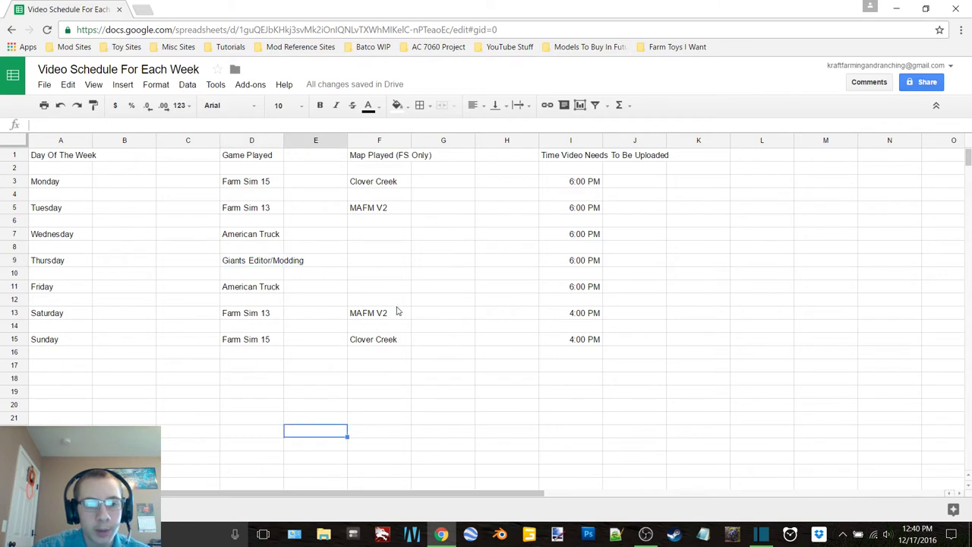
click(563, 263)
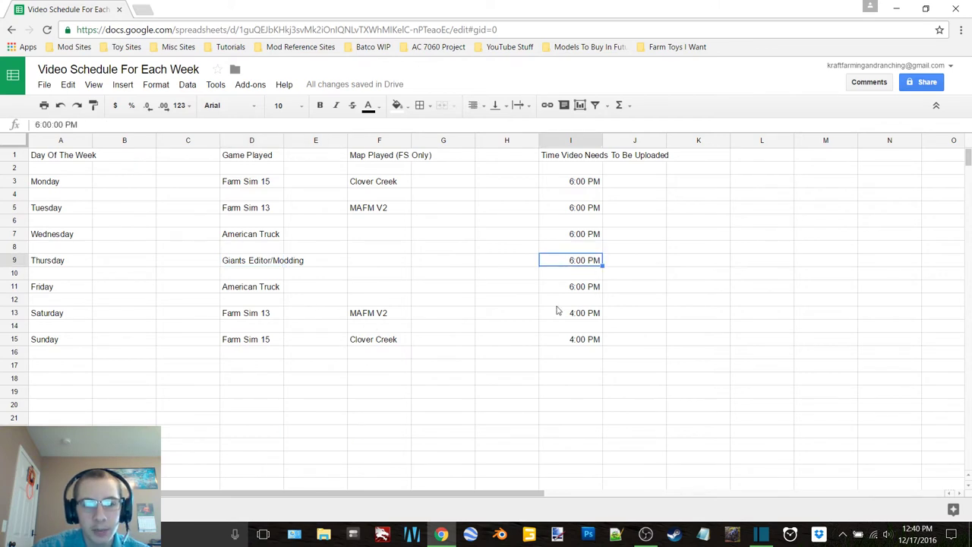
click(56, 287)
click(257, 290)
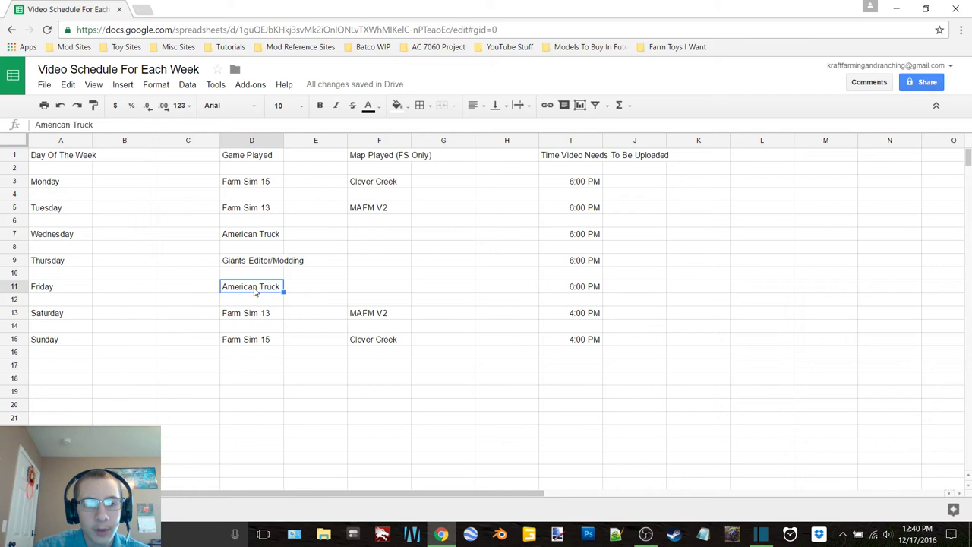
click(583, 290)
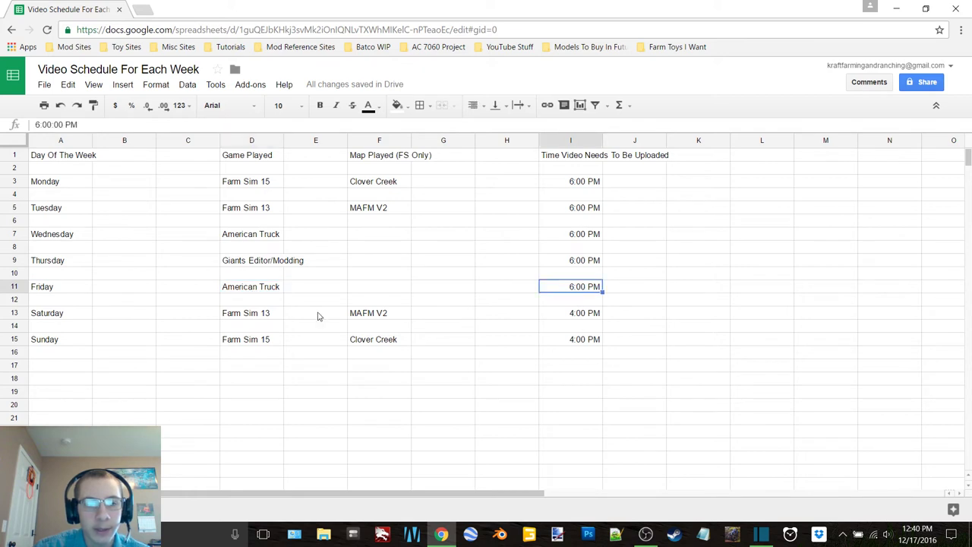
click(255, 317)
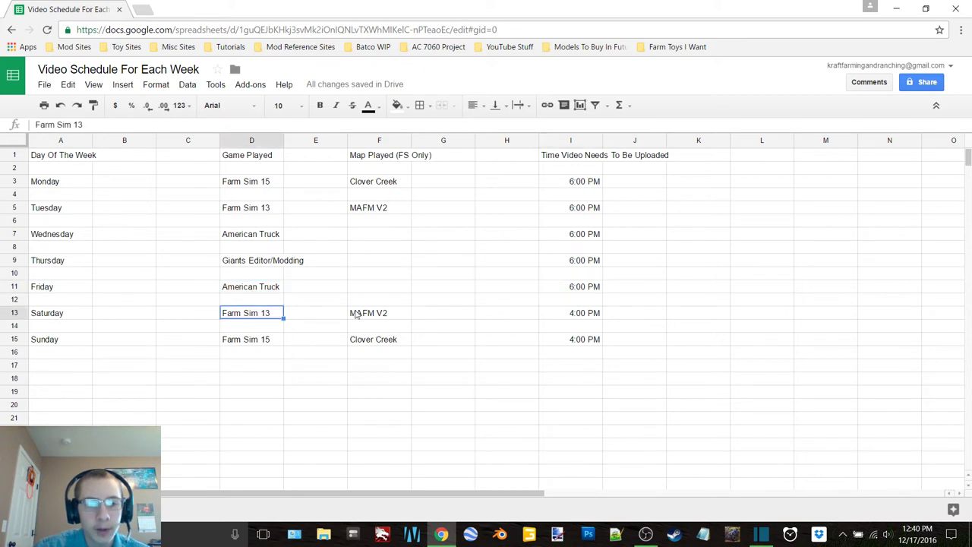
click(398, 315)
click(589, 316)
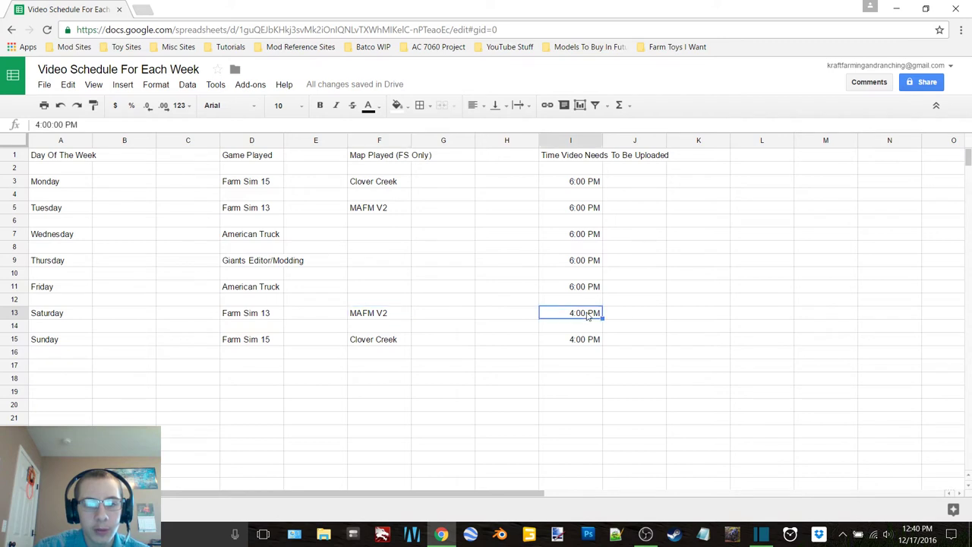
click(271, 342)
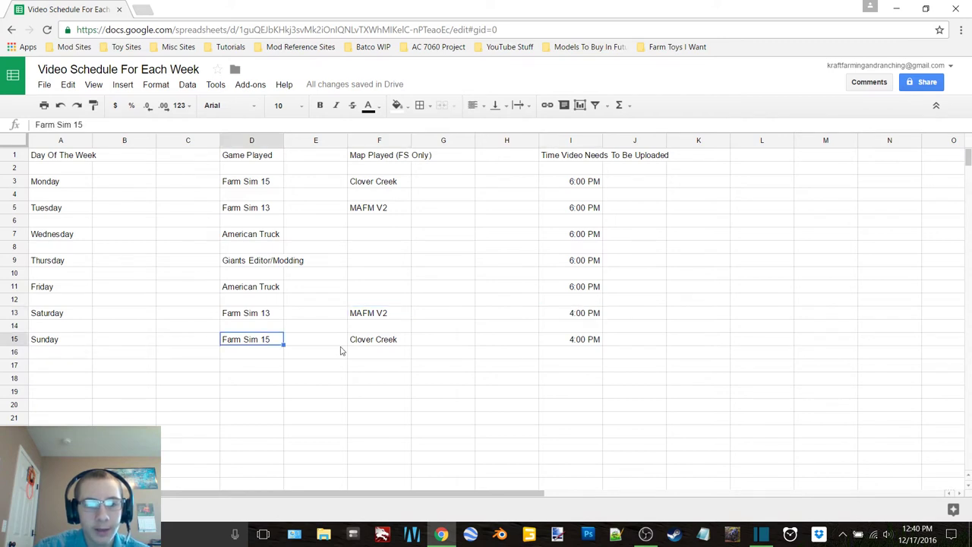
click(371, 343)
click(572, 342)
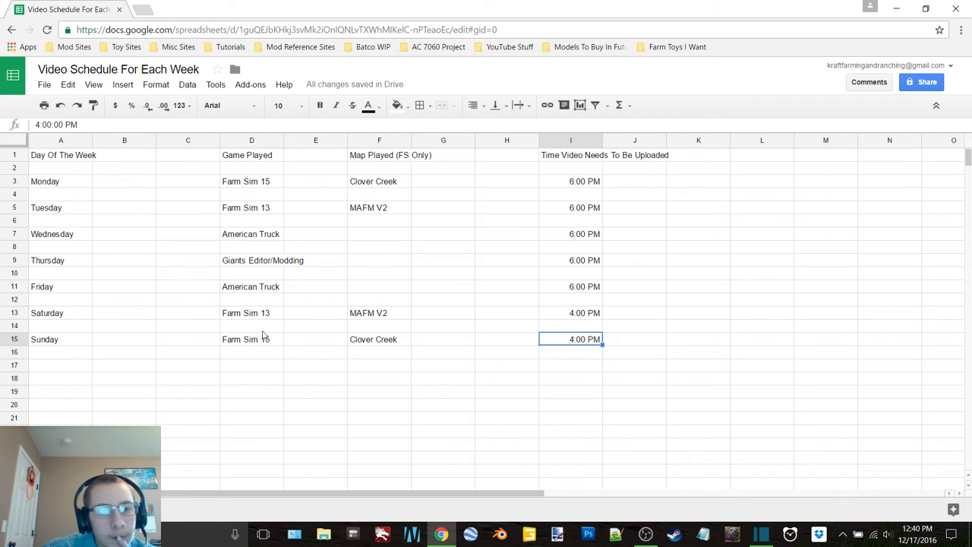
Change Friday's game to Farm Sim 15 and Sunday's game to American truck
click(266, 290)
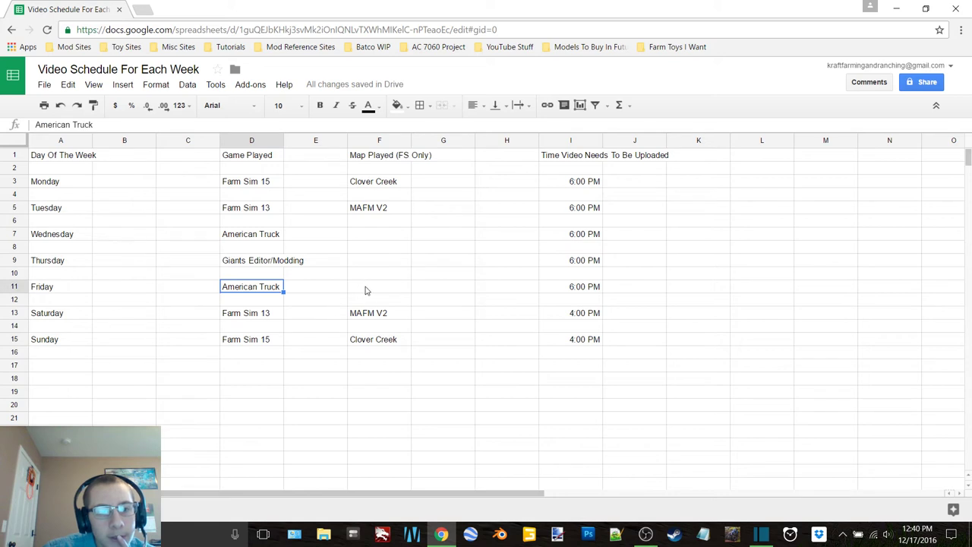
double_click(257, 290)
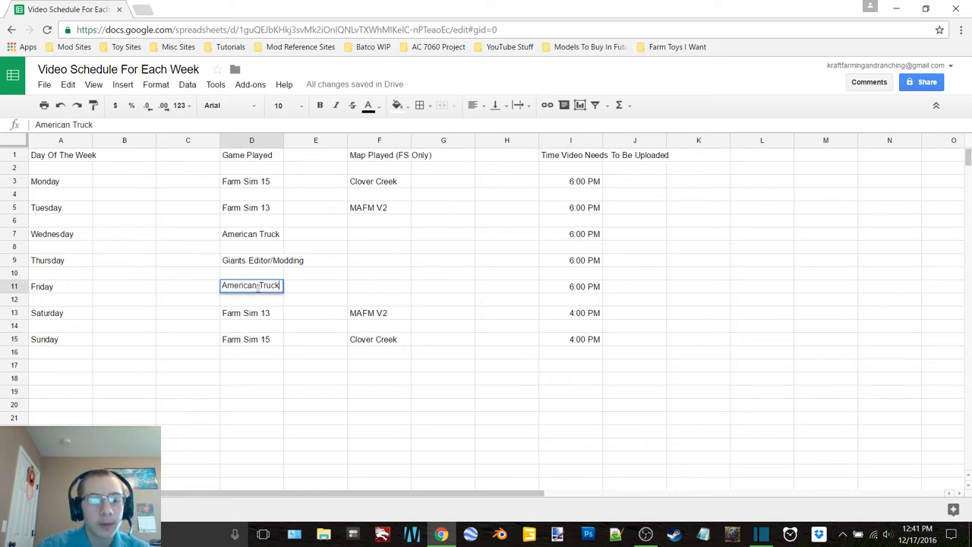
key(ctrl+shift+Left)
key(ctrl+shift+Left)
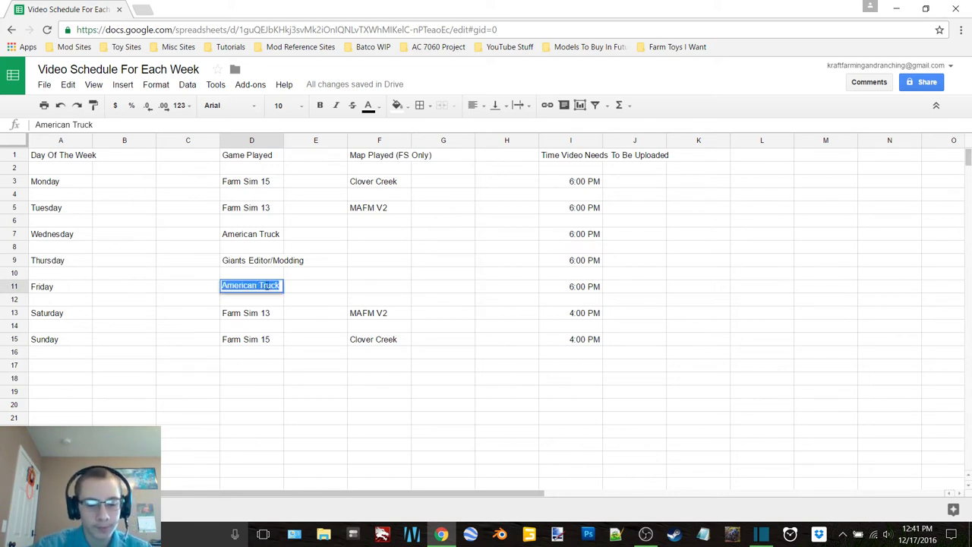
text(Farm Sim 15)
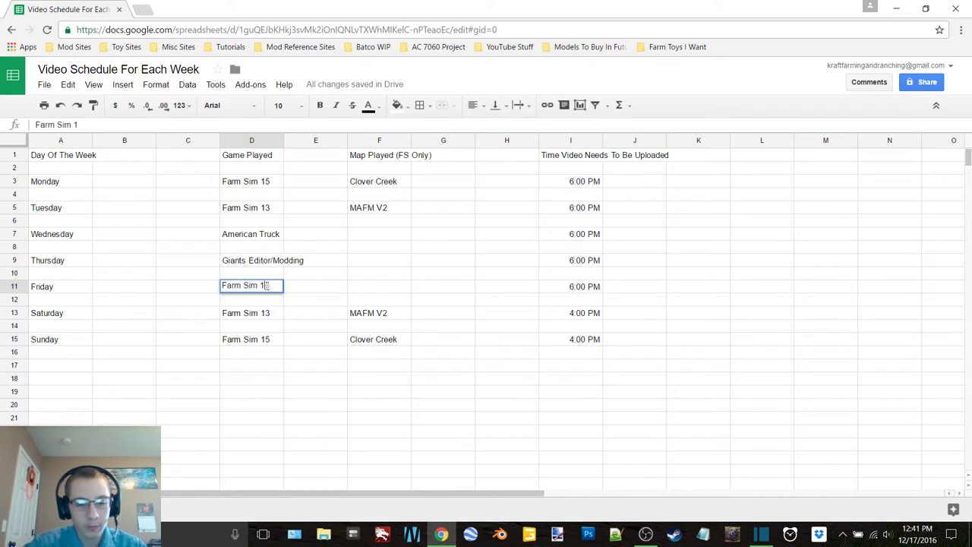
click(269, 340)
double_click(269, 340)
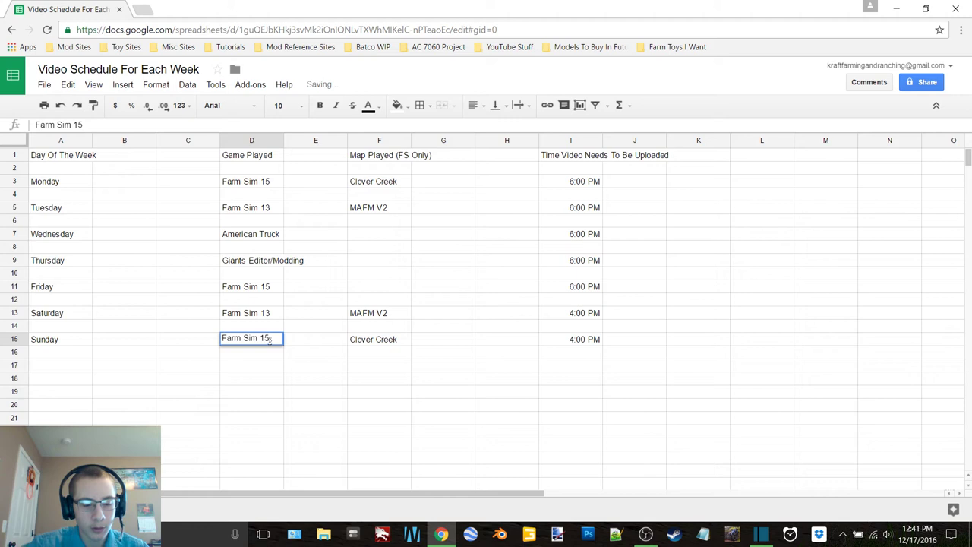
key(BackSpace)
key(BackSpace)
key(BackSpace)
text(A)
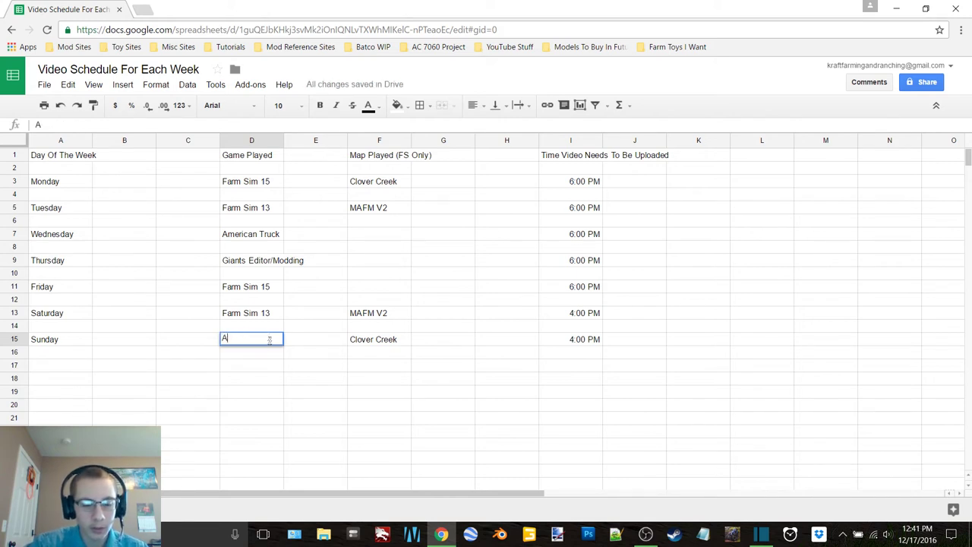
text(merican truck)
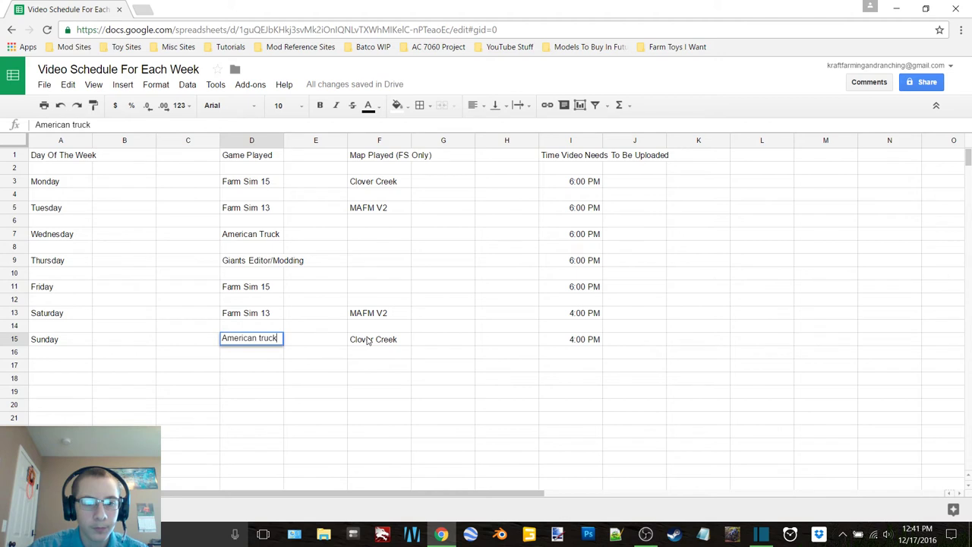
Clear Sunday's map and enter Clover Creek as Friday's map
double_click(368, 341)
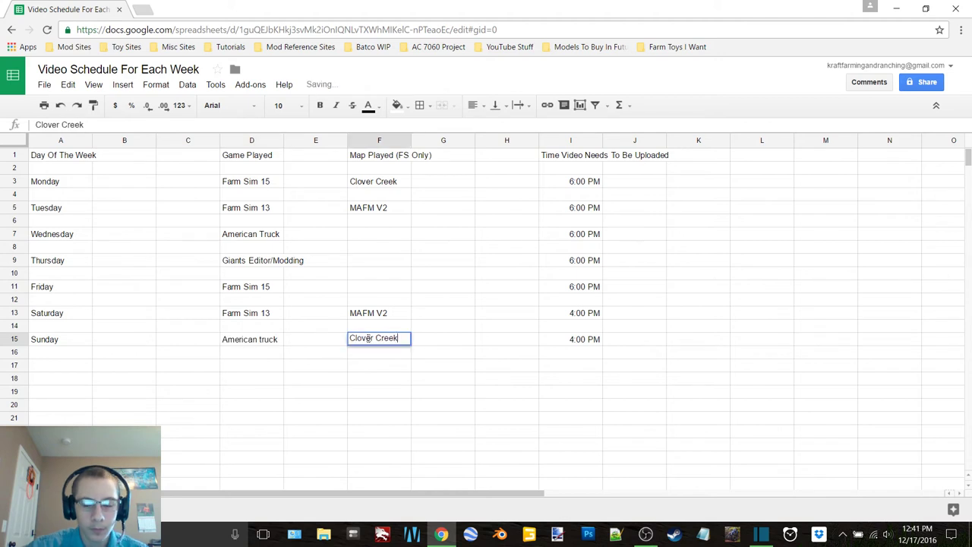
triple_click(367, 338)
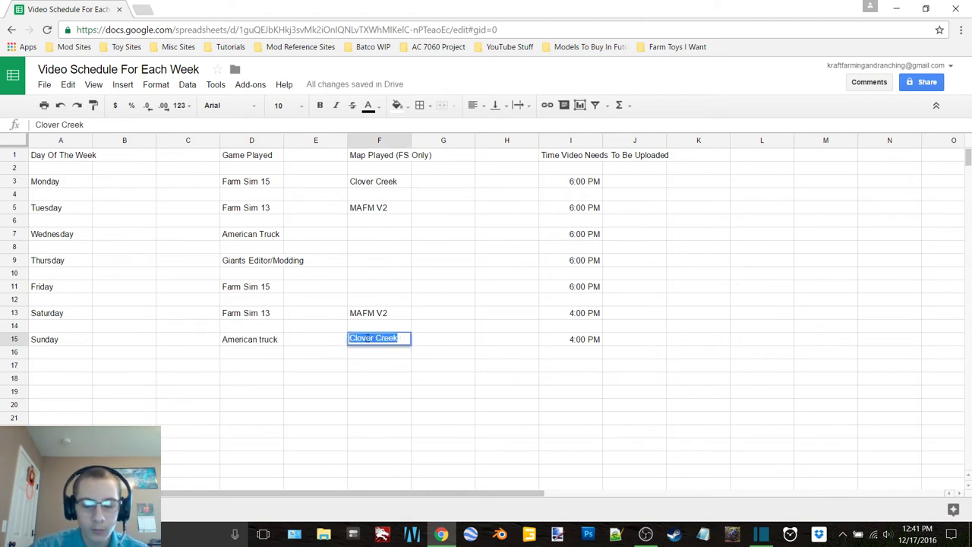
key(BackSpace)
click(369, 286)
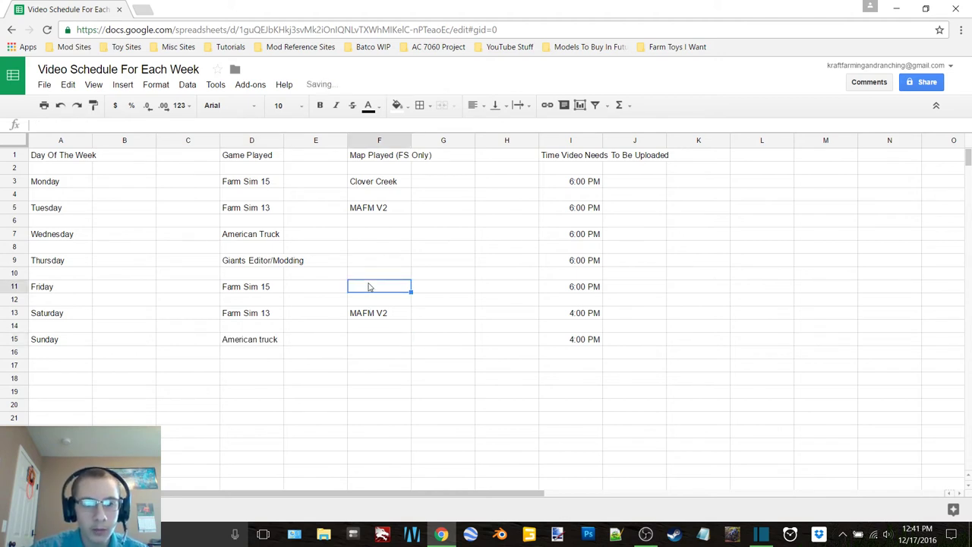
text(Clover C)
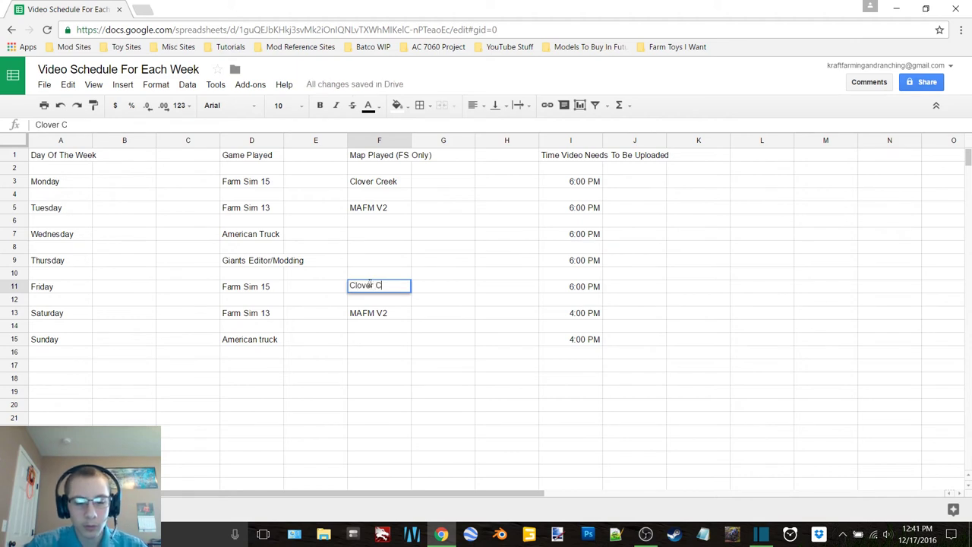
text(reek)
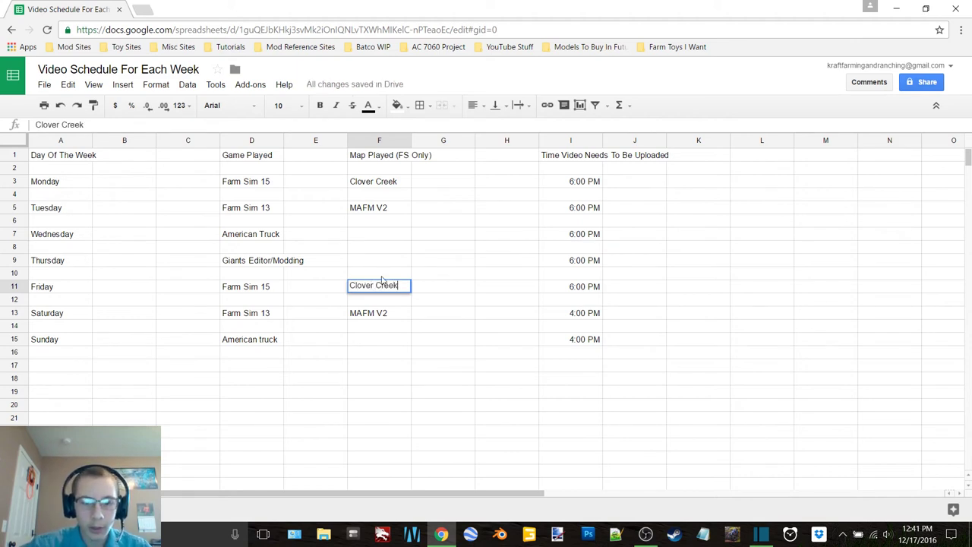
click(300, 394)
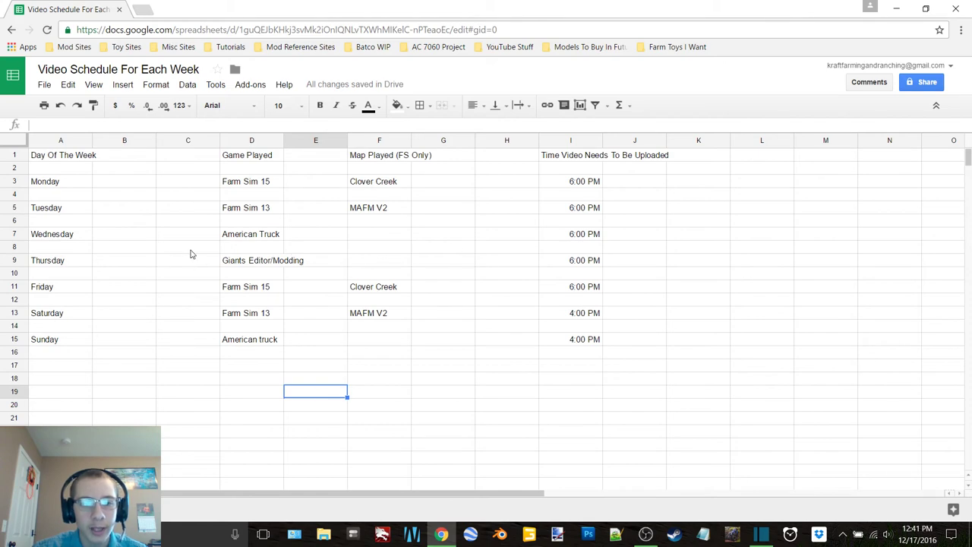
Restore the OBS Studio window over the finished schedule, then minimize it again
key(Up)
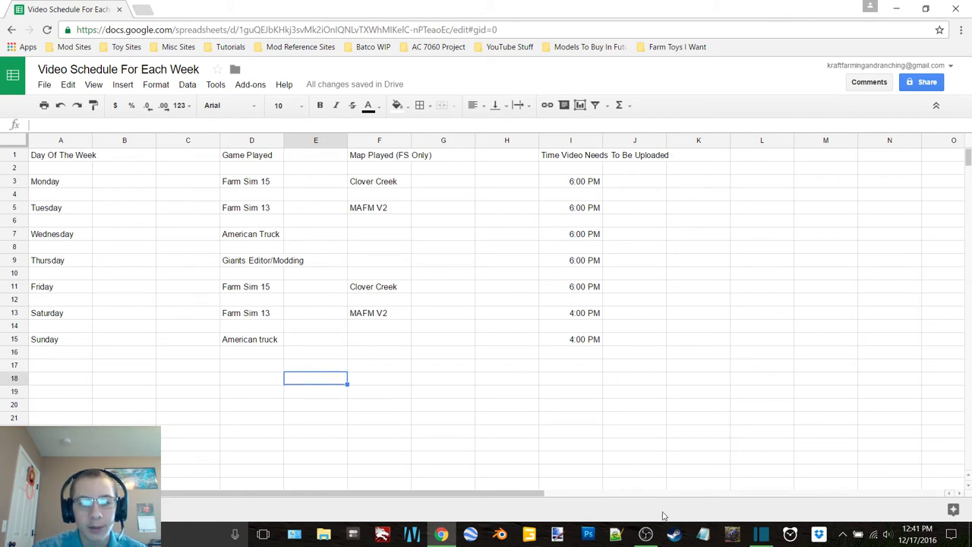
click(646, 534)
click(657, 66)
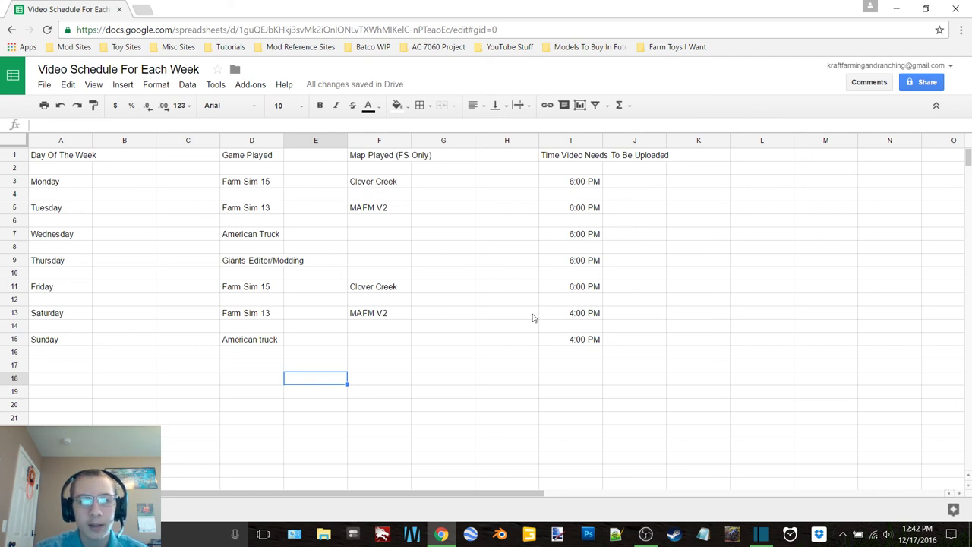
click(645, 534)
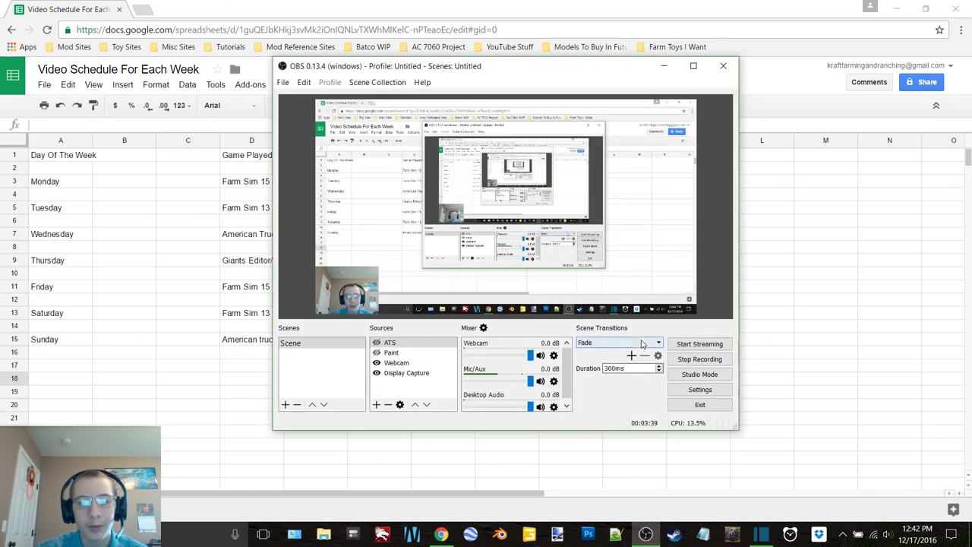